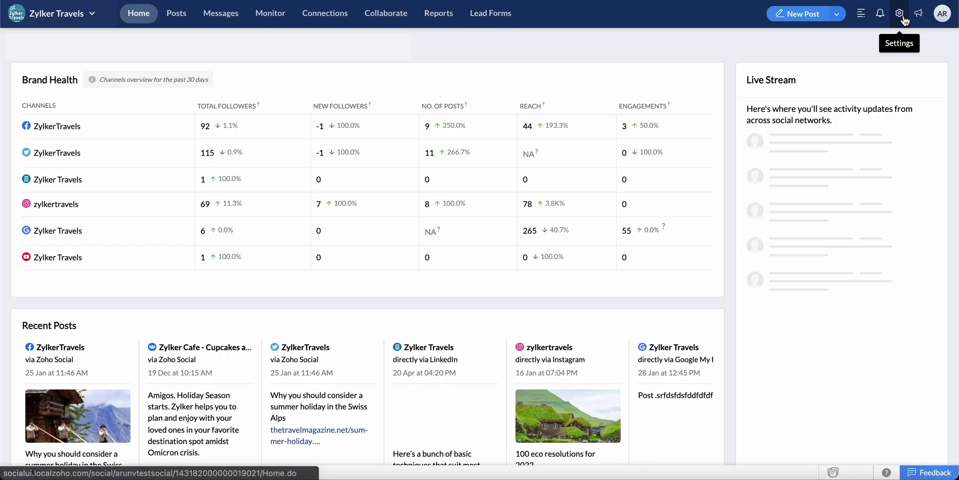
- Open the brand's Social Channels settings and enter the Pinterest account e-mail
left_click(902, 16)
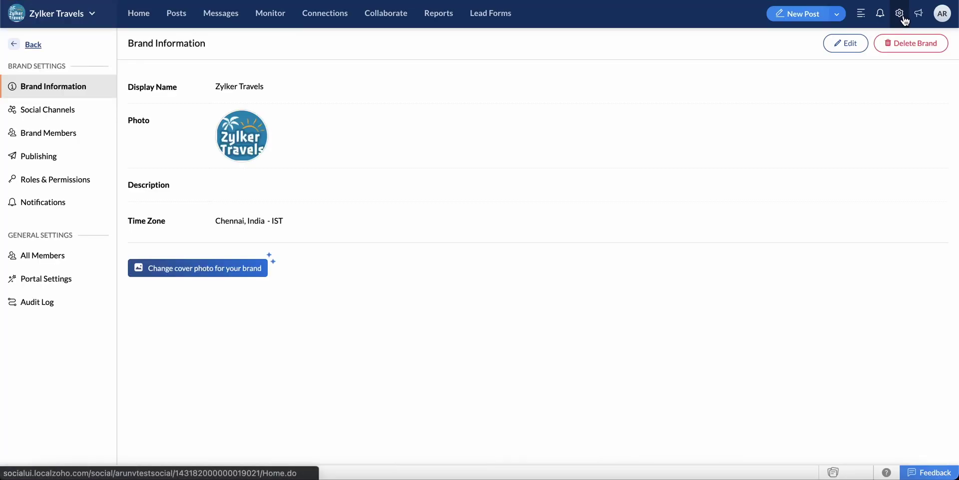
left_click(93, 117)
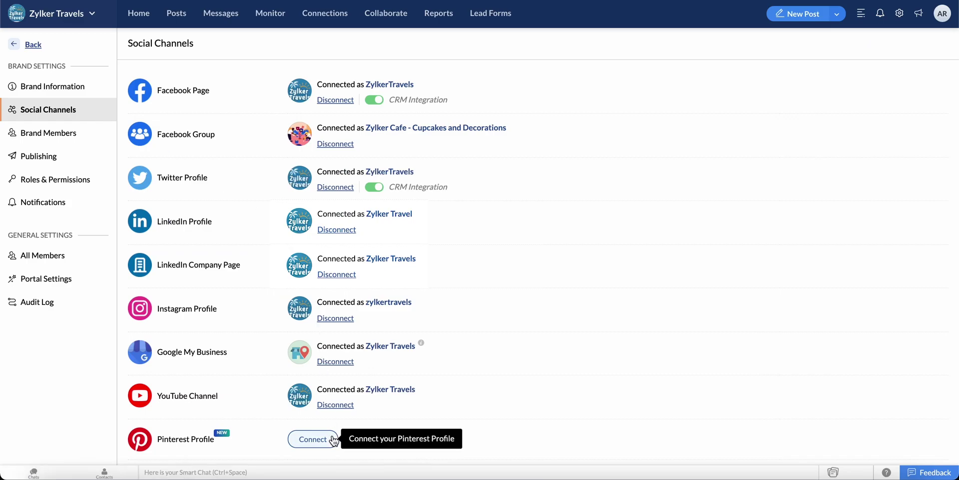
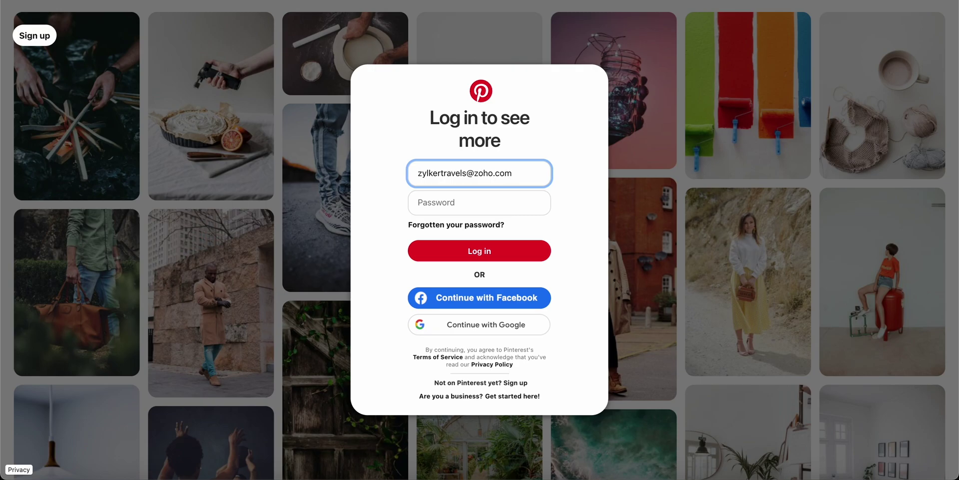
- Log in to Pinterest with the account password and grant Zohosocial access
left_click(440, 203)
type("•••••••••••")
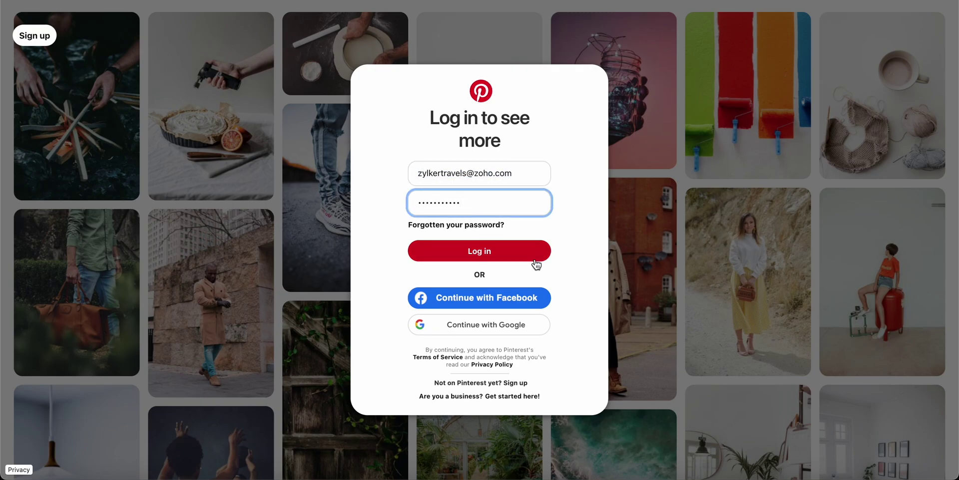
left_click(534, 259)
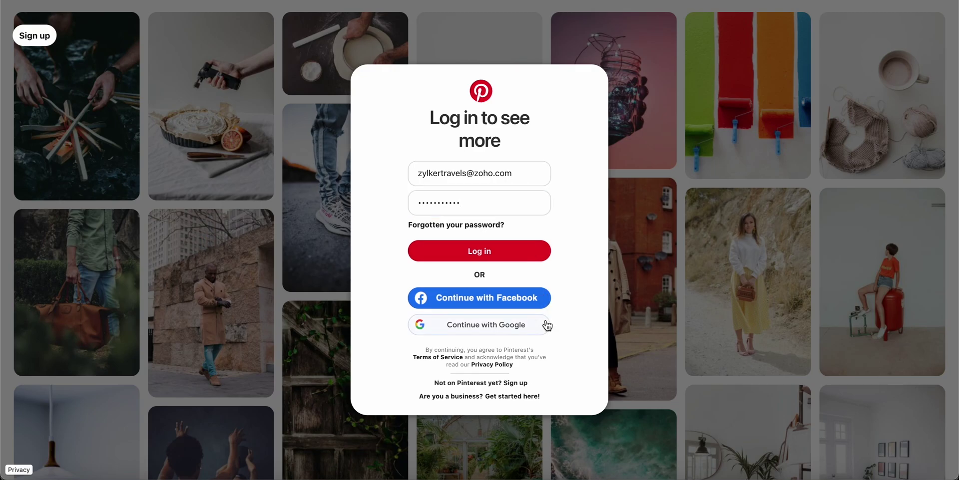
left_click(527, 251)
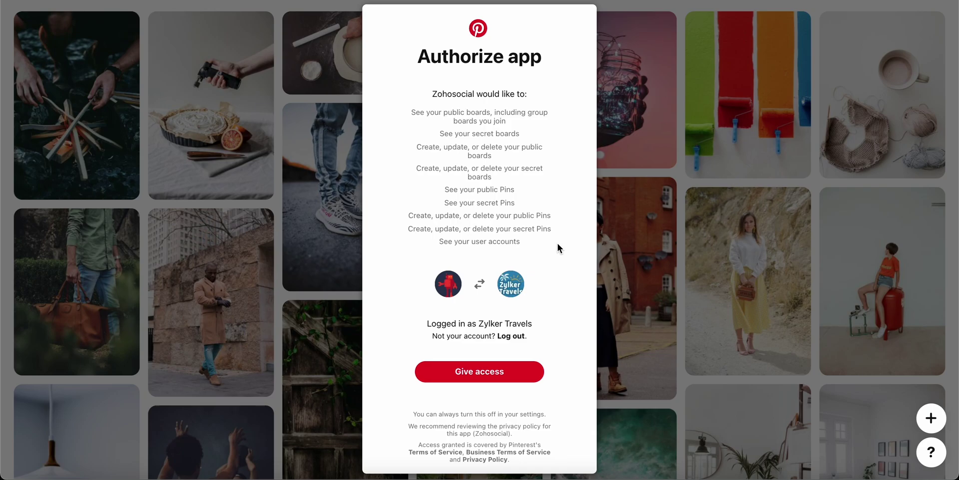
left_click(519, 378)
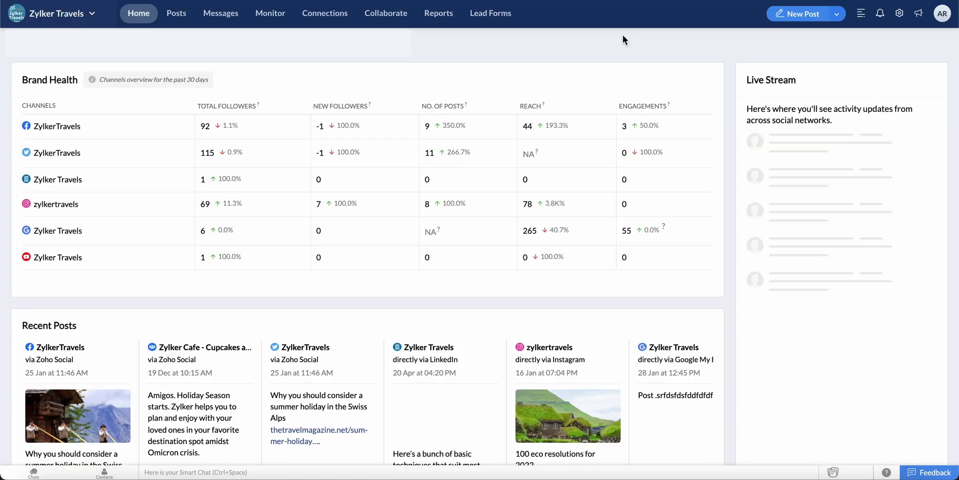
- Start a new post with the Pinterest profile selected as a channel
left_click(798, 20)
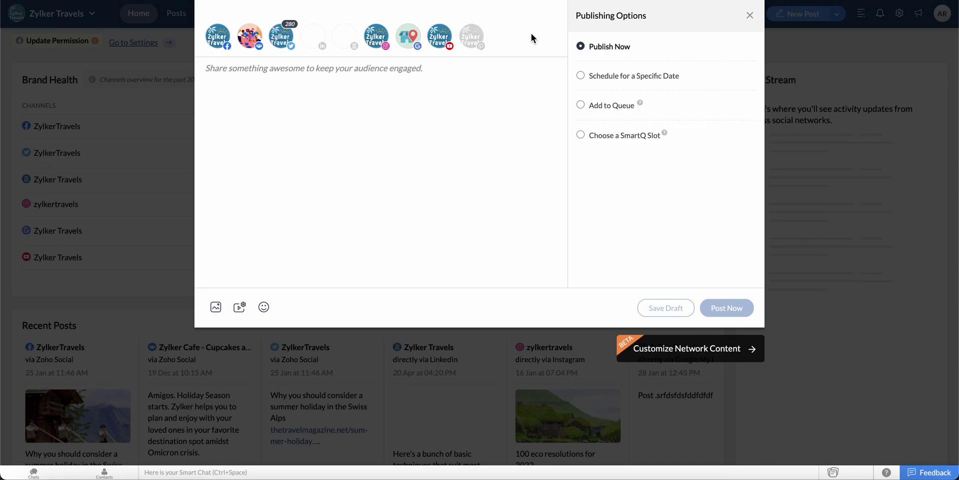
left_click(477, 40)
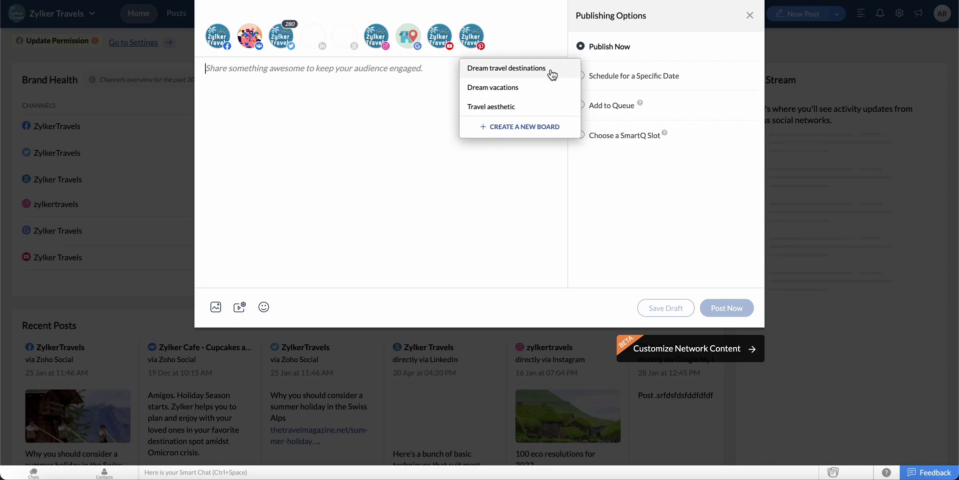
- Create and save a new Pinterest board named 'Top travel suggestions' for the post
left_click(556, 122)
left_click(484, 206)
type("Top travel sugg")
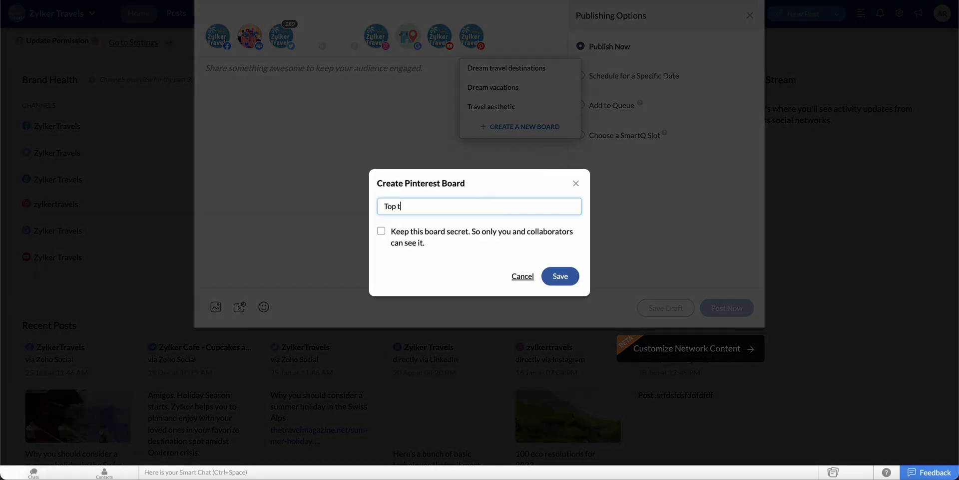
type("estions")
left_click(568, 283)
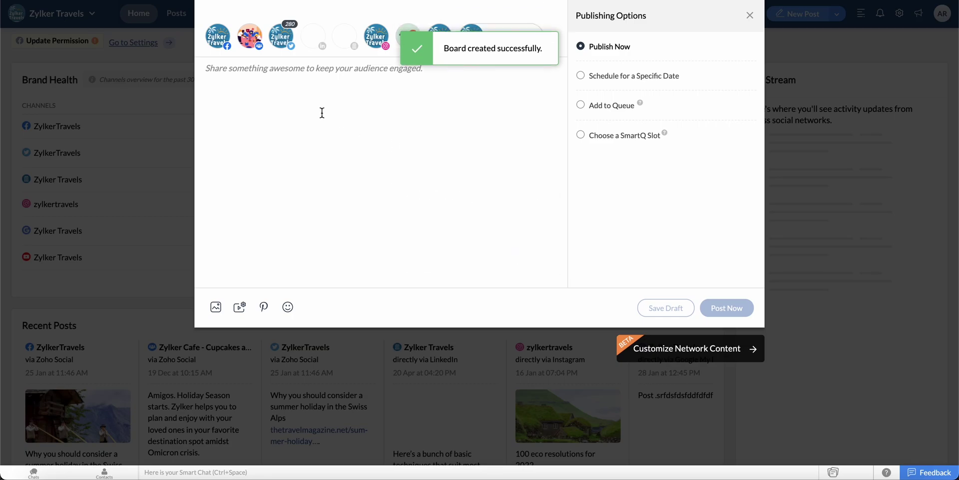
left_click(260, 74)
- Paste the Bali top-attractions text into the post and bring up the image options
type("Find the best places to visit and some of the island's hidden gems with our list of the top attractions in Bali.  1. Pura Tanah Lot 2. Mount Batur 3. Uluwata Temple 4. Ubud monkey forest 5. Tegallalang and Jatiluwih Rice Terraces 6. Pura Ulun Danu Bratan 7. Nusa Dua Beach 8. Lovina Beach 9. Tegenungan Waterfall 10. Kelingking Beach Nusa Penida  Check out our website to book your trip now: http://zylkertravels.zohosites.com/")
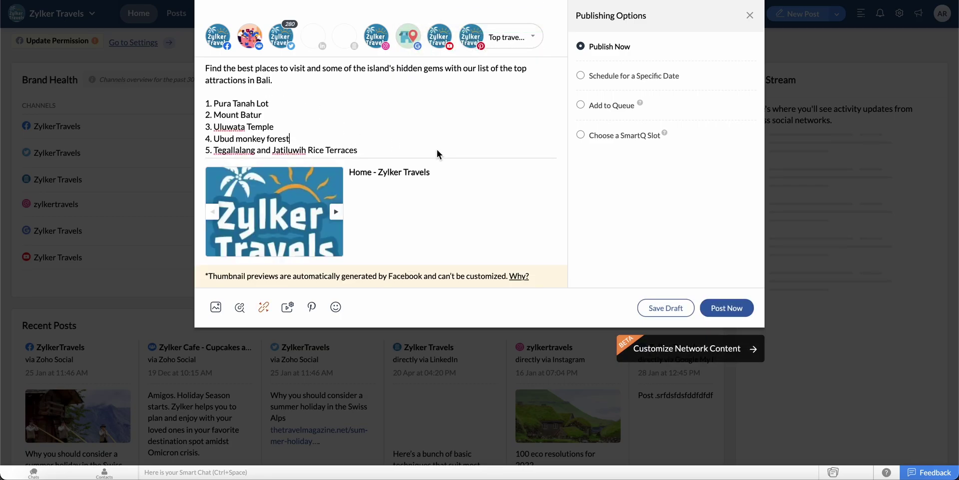
left_click(216, 308)
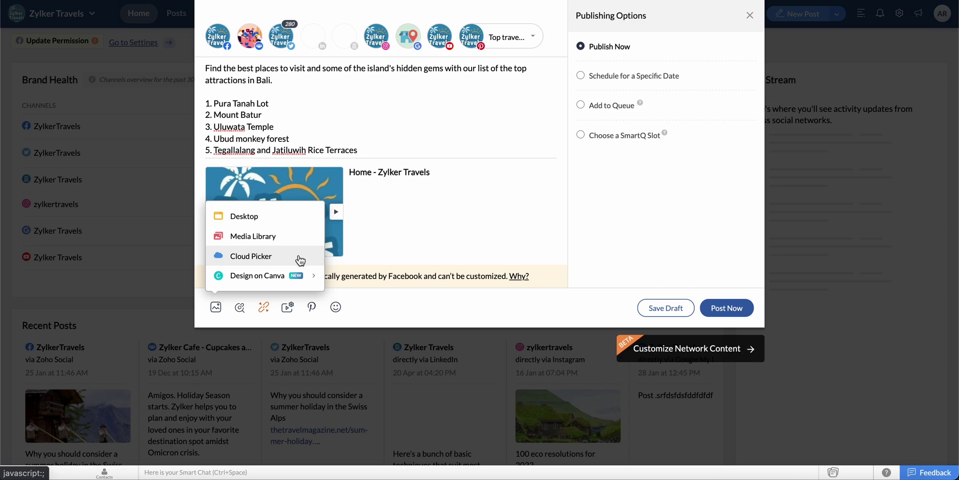
- Attach 'Top 10 places in Bali.png' from the computer to the post
mouse_move(302, 278)
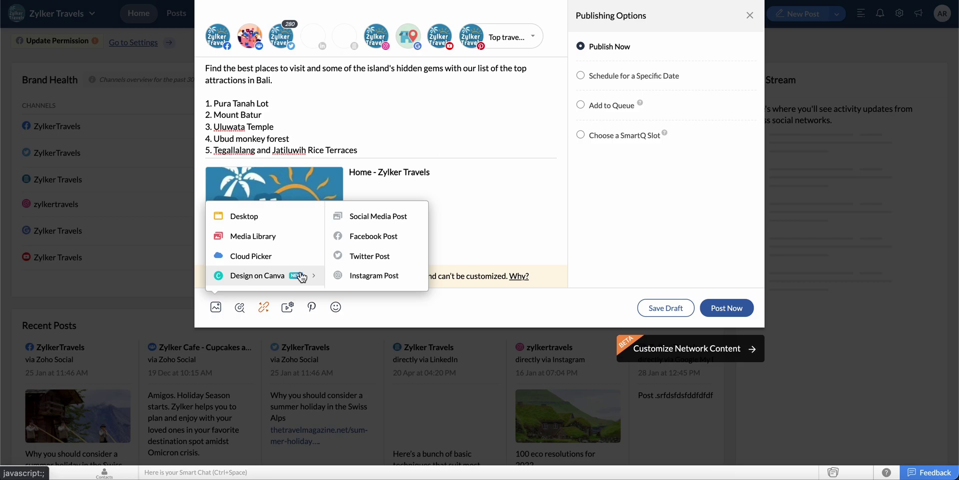
left_click(277, 216)
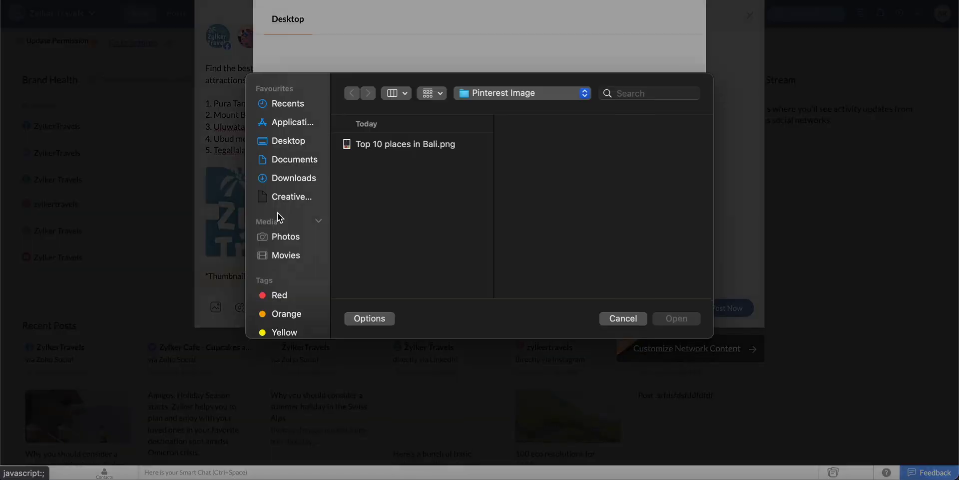
left_click(400, 156)
left_click(696, 330)
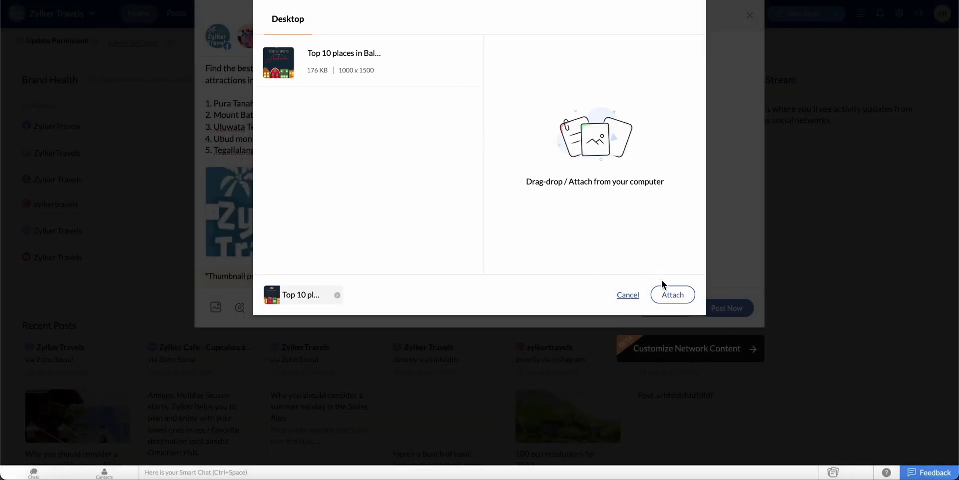
left_click(684, 296)
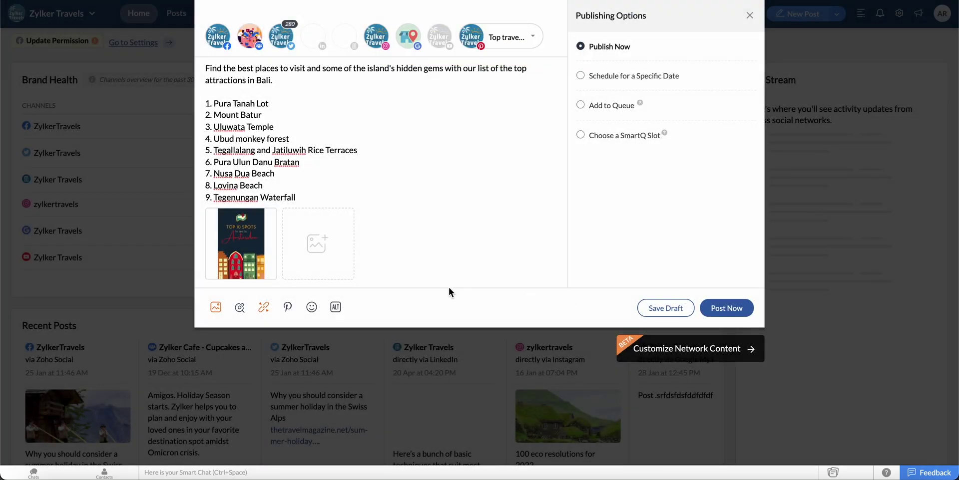
- Give the pin title 'Top 10 places to visit in Bali', source zylkertravels.zohosites.com, alt text 'top 10 places in bali'
left_click(287, 307)
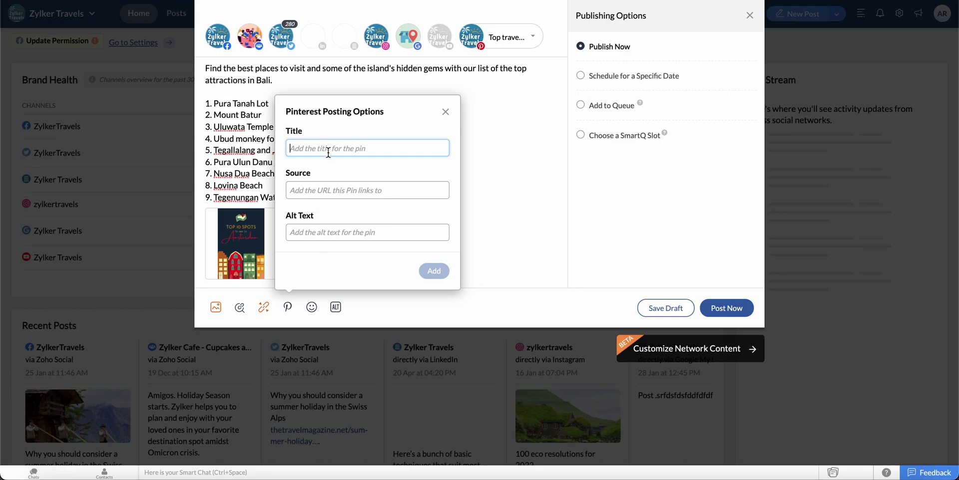
type("Top 10 places to visit in Bali")
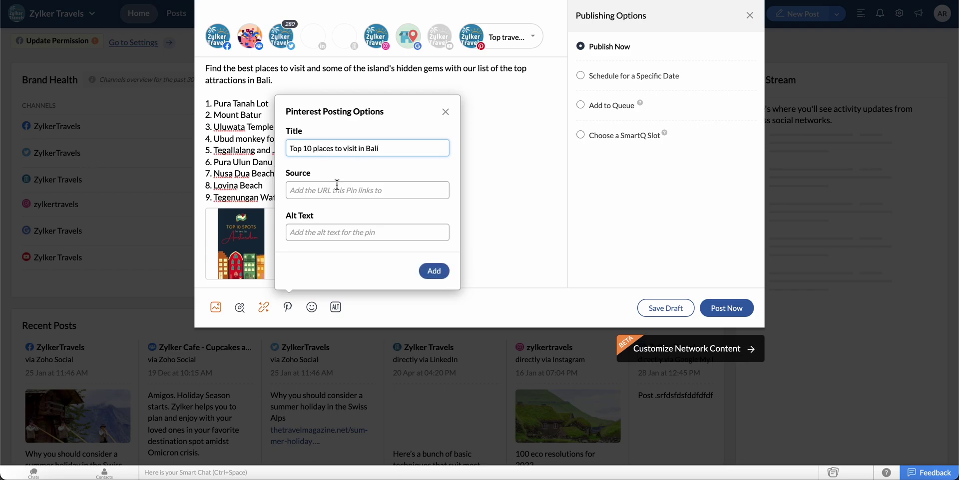
left_click(337, 190)
type("zylker")
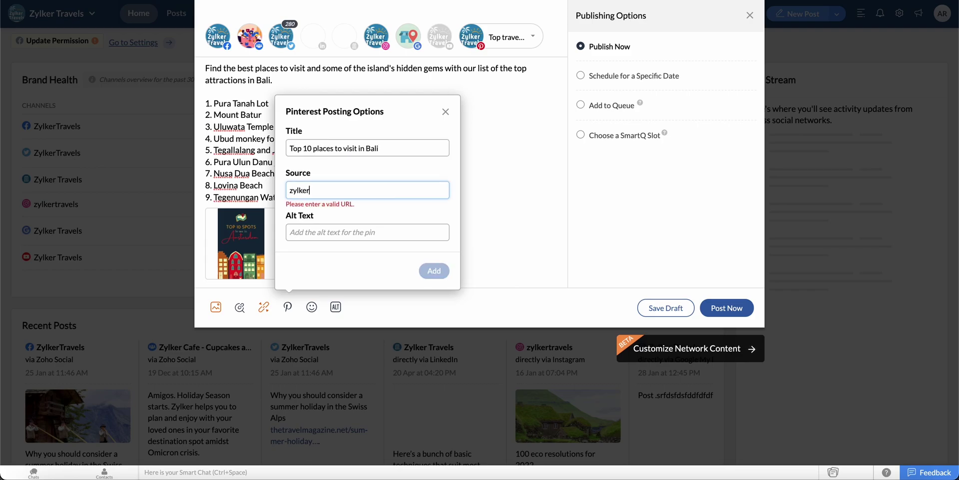
type("travels.zohosites.com")
key("Tab")
type("top 10 places in bali")
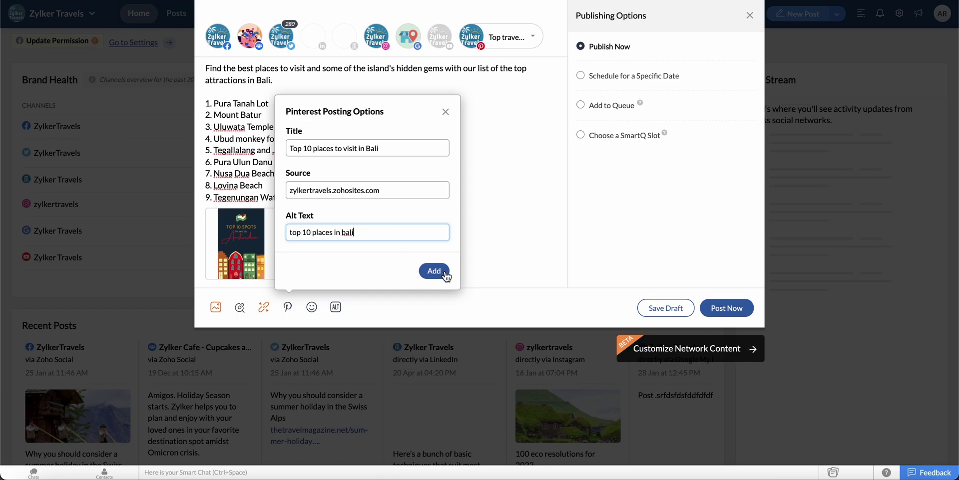
left_click(433, 271)
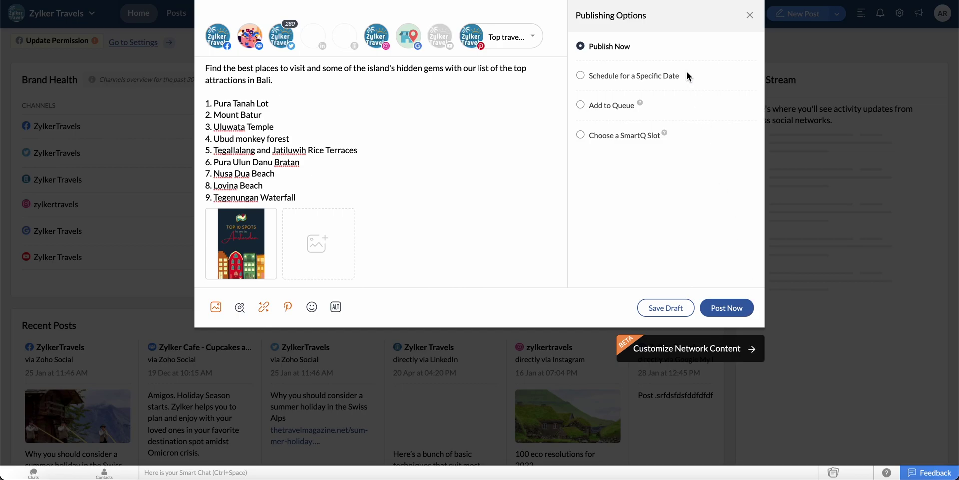
- Schedule the post for a specific date, keeping the posting hour at 12
left_click(674, 79)
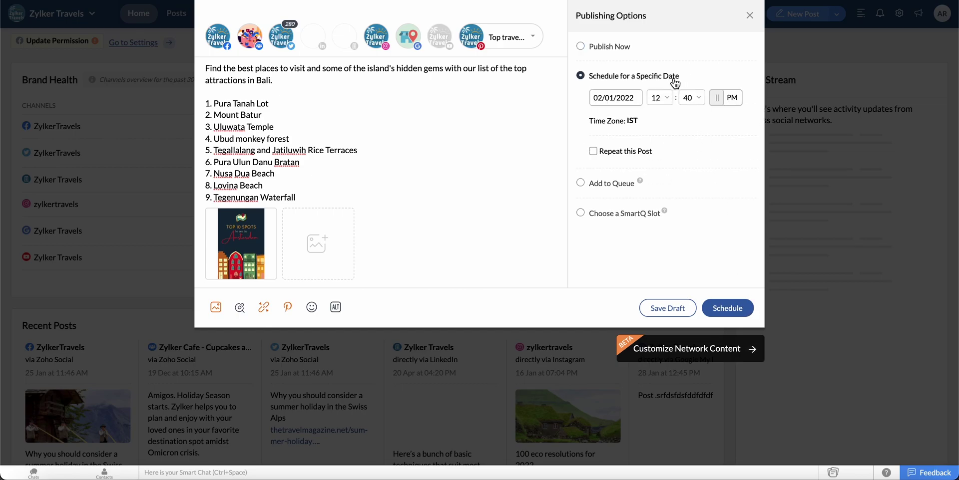
left_click(636, 100)
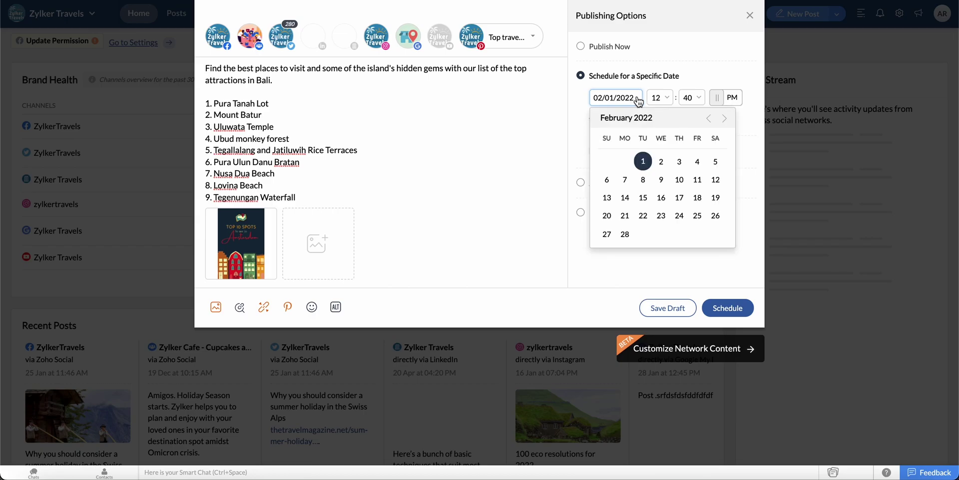
left_click(663, 97)
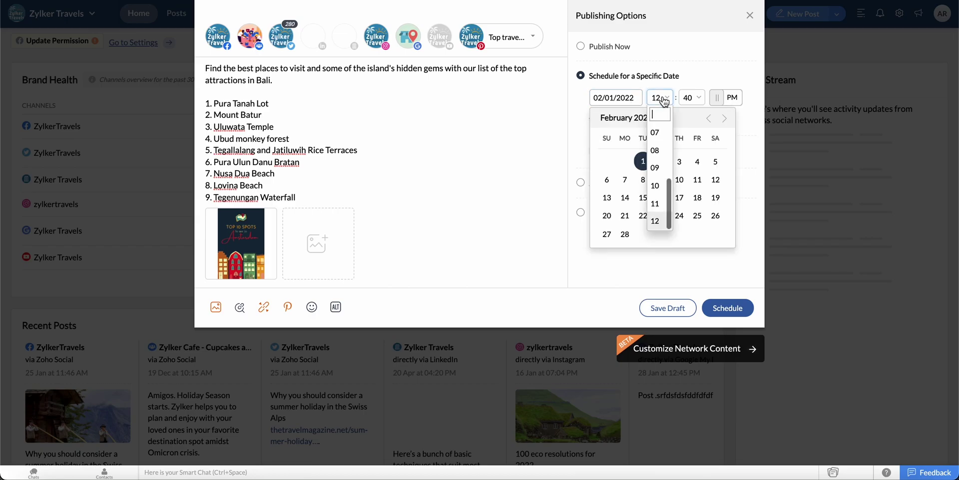
left_click(698, 84)
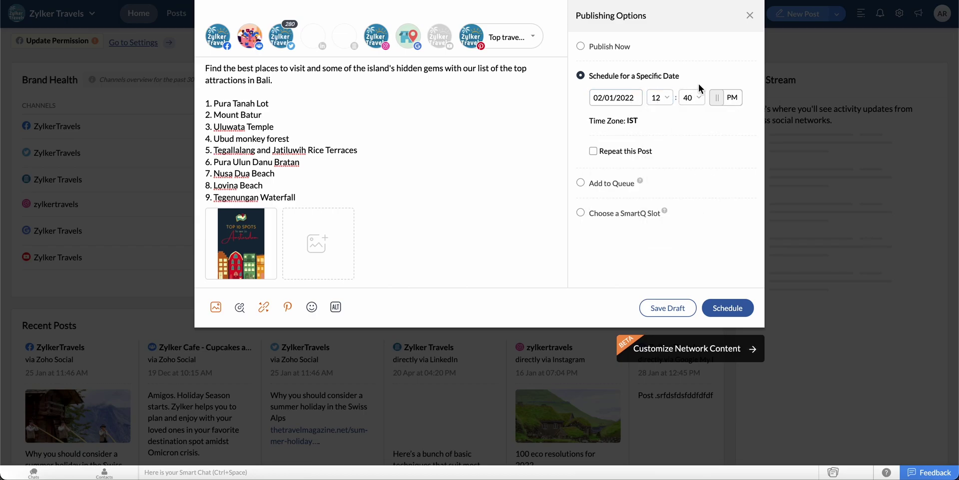
- Repeat monthly until 10 March 2022, then queue and schedule it for Tue 01 Feb 2022, 02:00 PM IST
left_click(633, 153)
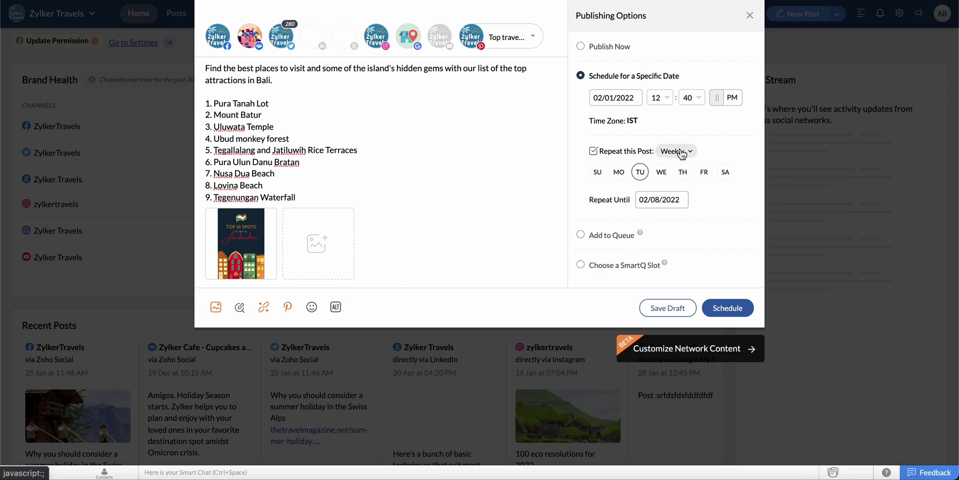
left_click(681, 153)
left_click(680, 192)
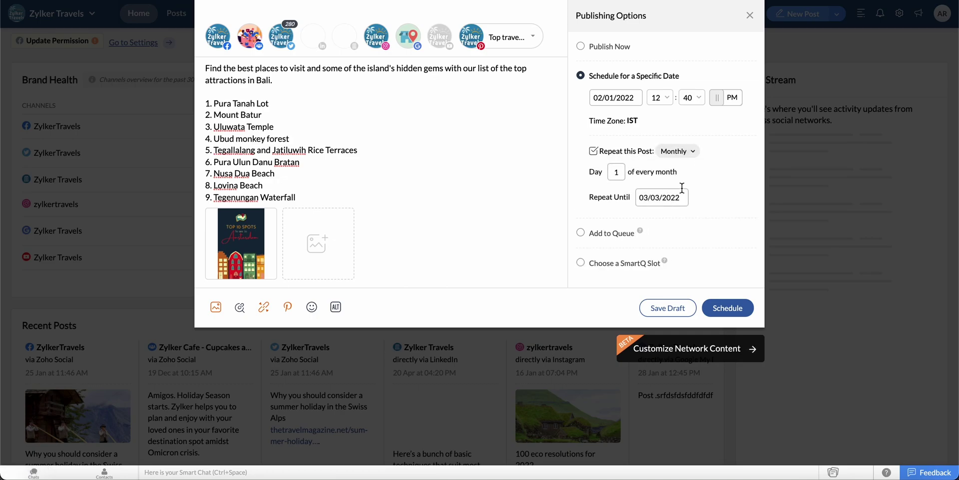
left_click(663, 198)
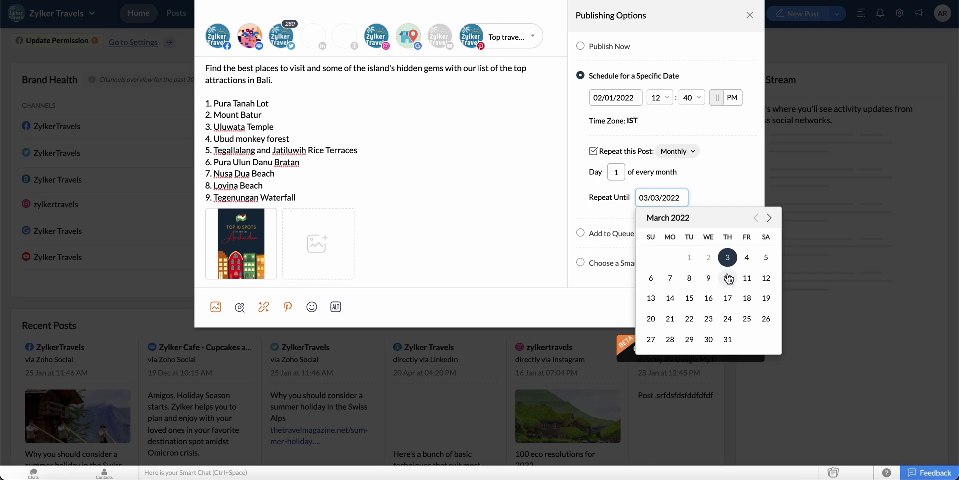
left_click(728, 279)
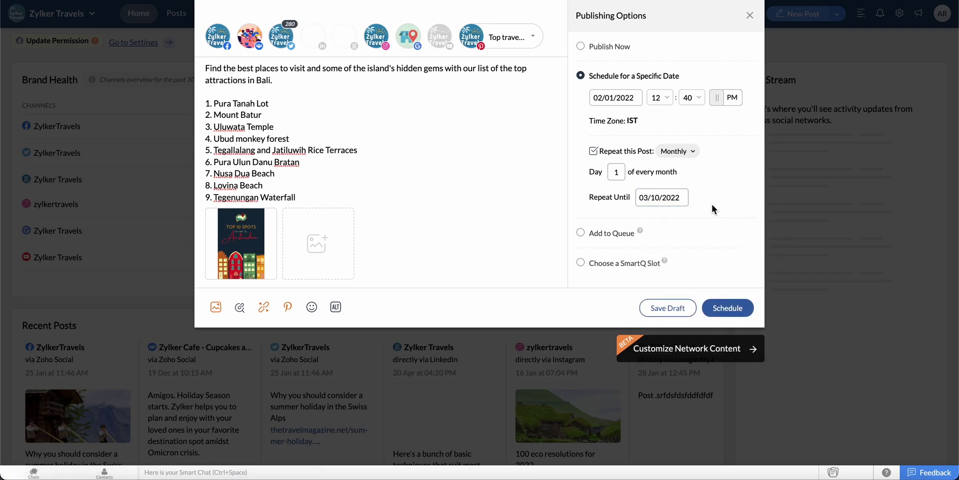
left_click(610, 237)
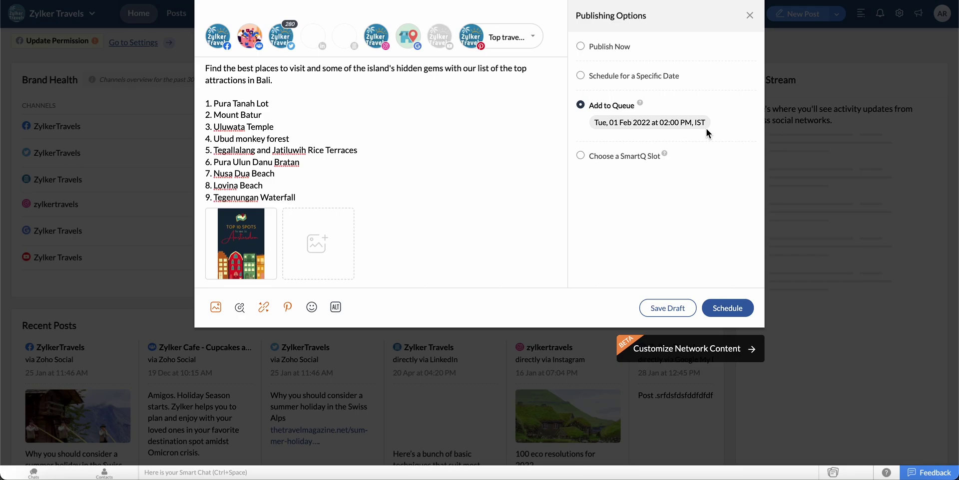
left_click(750, 310)
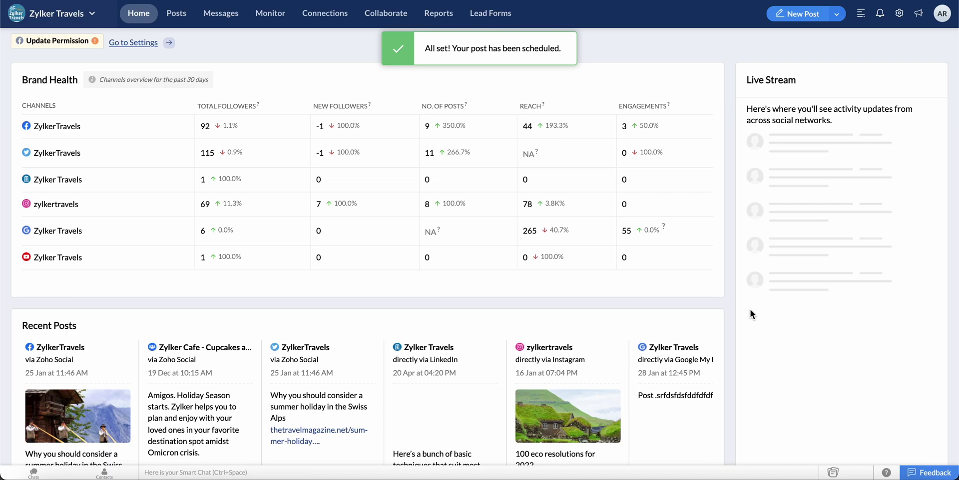
- Filter Posts to Pinterest and open the Bali pin published on 1 Feb 2022
left_click(189, 23)
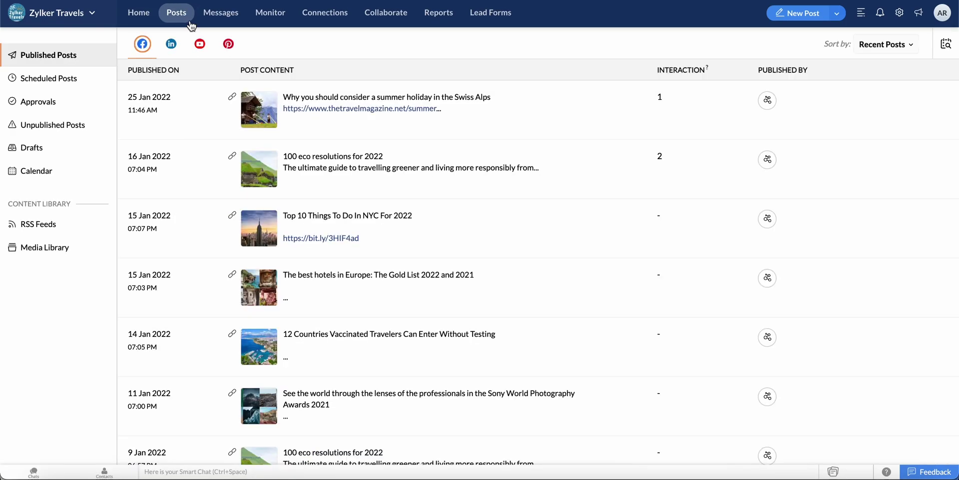
left_click(231, 45)
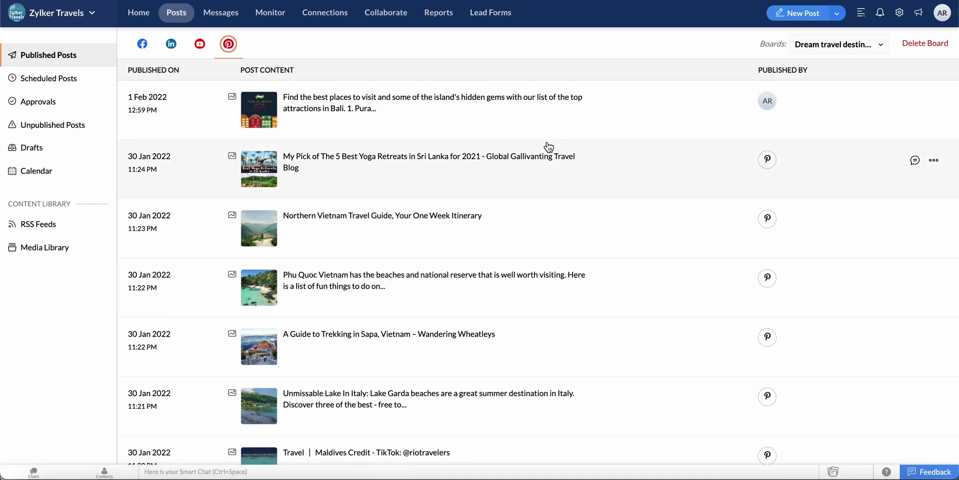
left_click(655, 114)
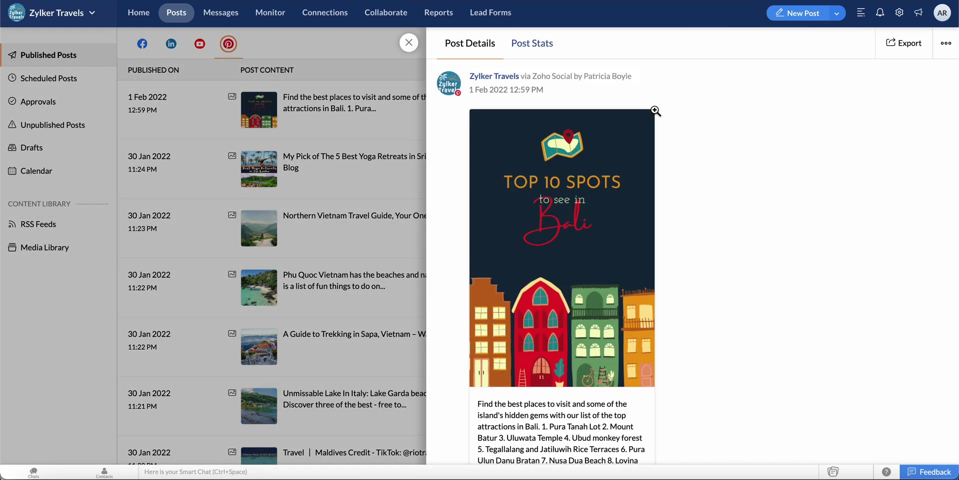
- Show the Bali pin's Post Stats: 65.9k impressions, 20.3k pin clicks, 13k saves, 43k outbound clicks
scroll(682, 256, "down", 1)
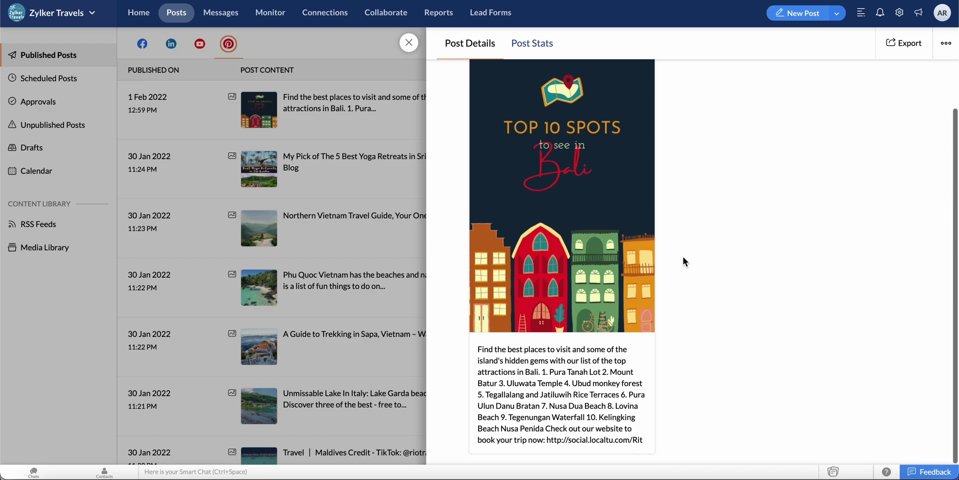
left_click(546, 52)
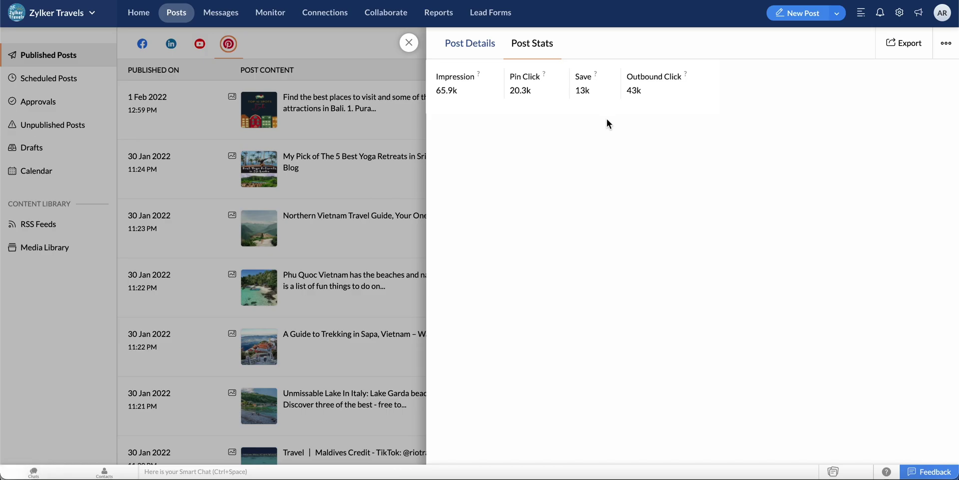
- Check the Bali pin's Export and more-actions menus, then close its stats panel
left_click(903, 42)
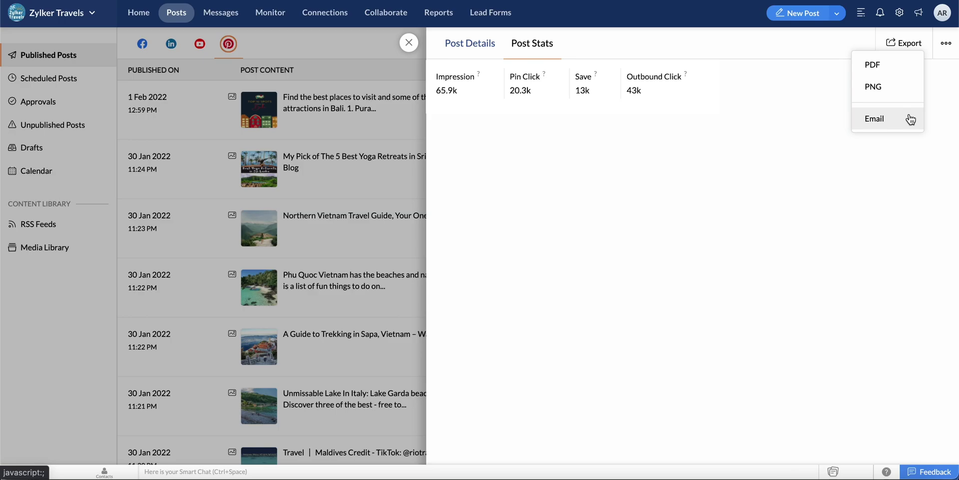
left_click(944, 58)
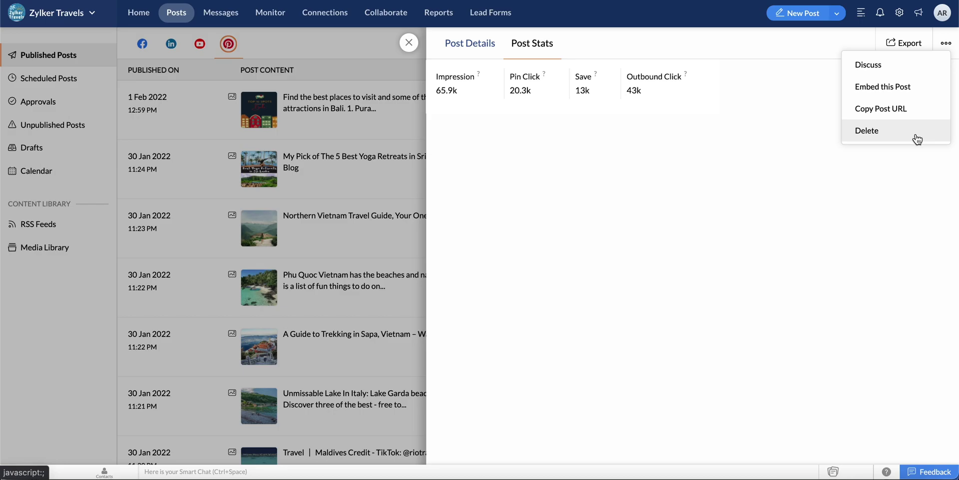
left_click(282, 47)
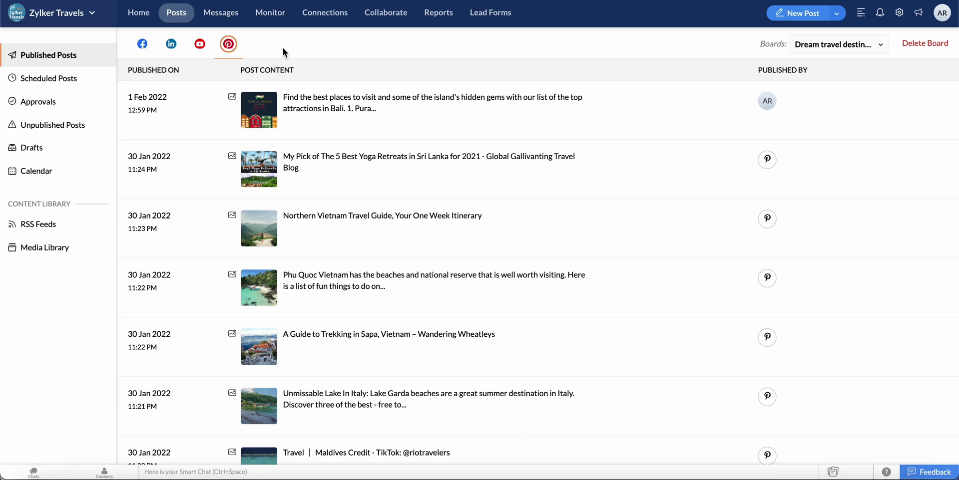
- Publish the Bali pin scheduled for 03:41 PM today immediately with Post Now
left_click(78, 84)
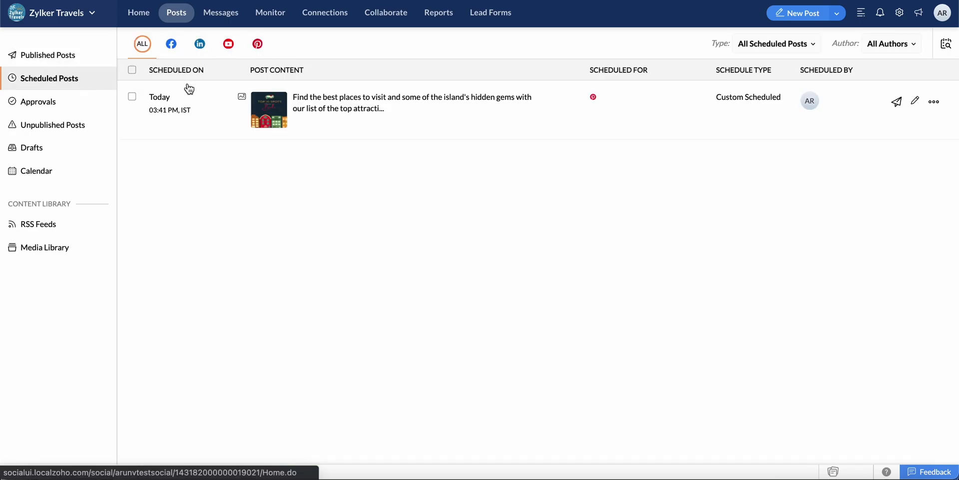
left_click(539, 129)
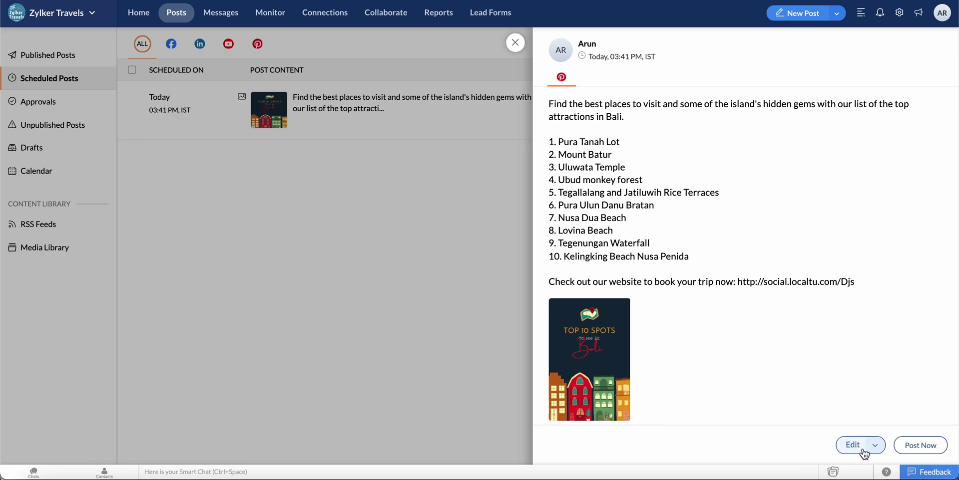
left_click(879, 452)
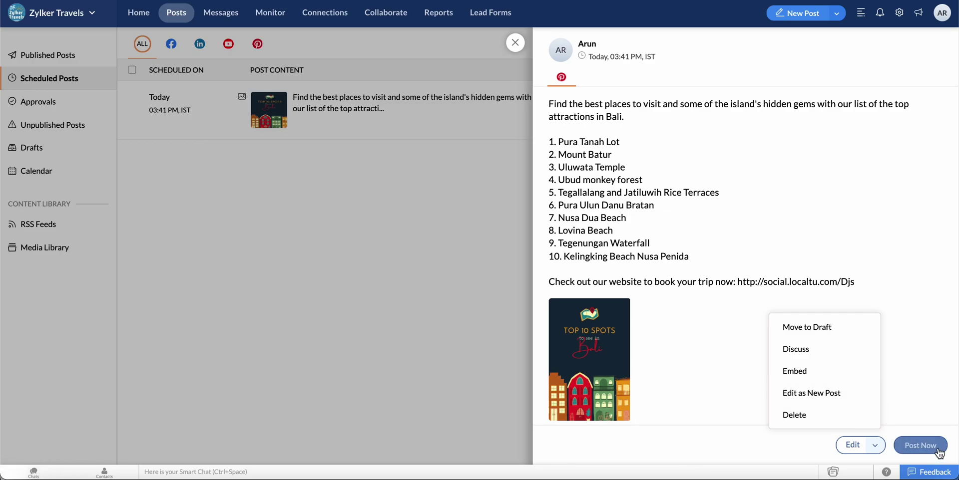
left_click(910, 445)
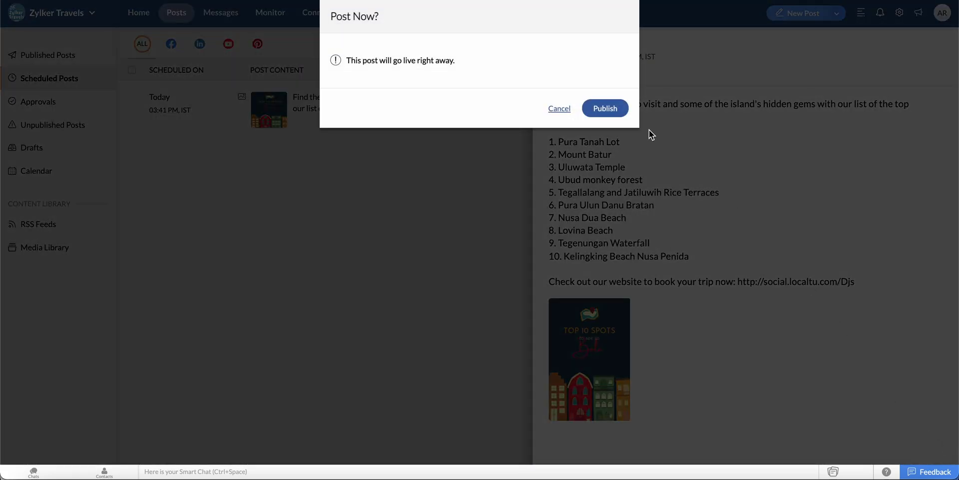
left_click(620, 115)
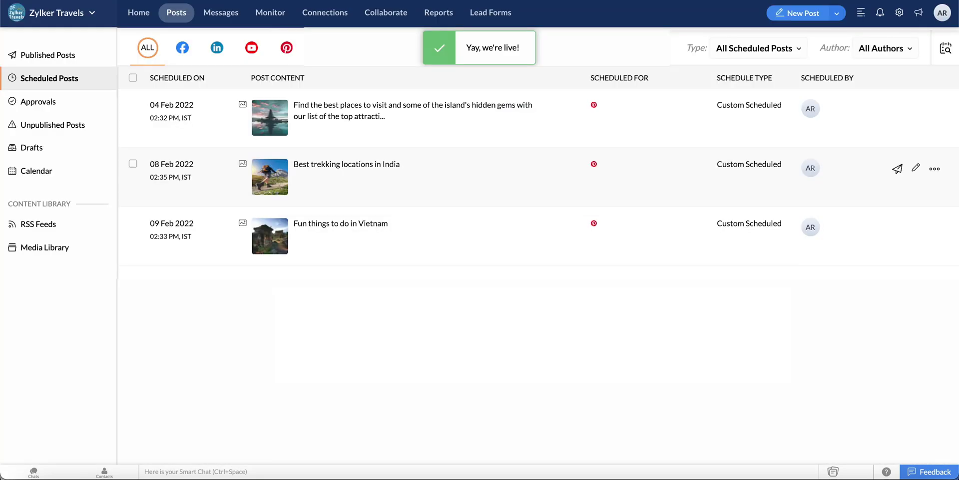
left_click(87, 175)
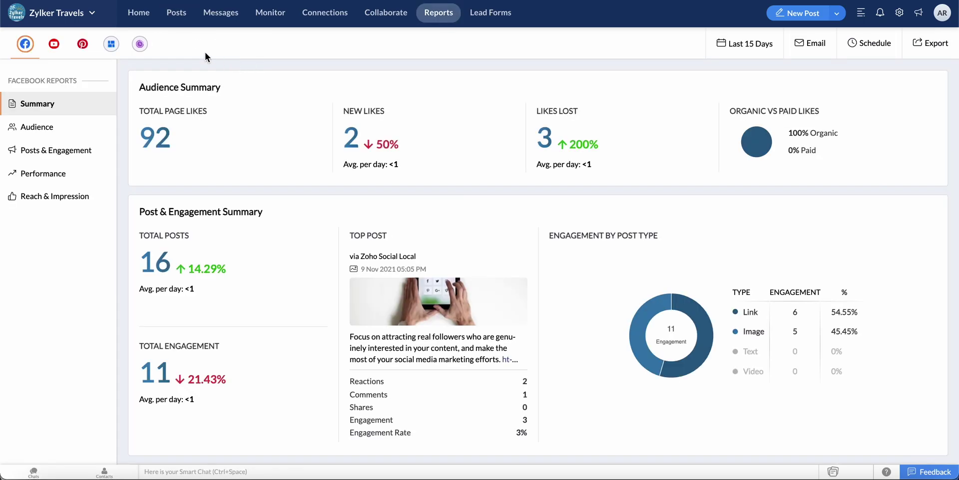
- Leave the February 2022 posting calendar for the Reports section
left_click(85, 47)
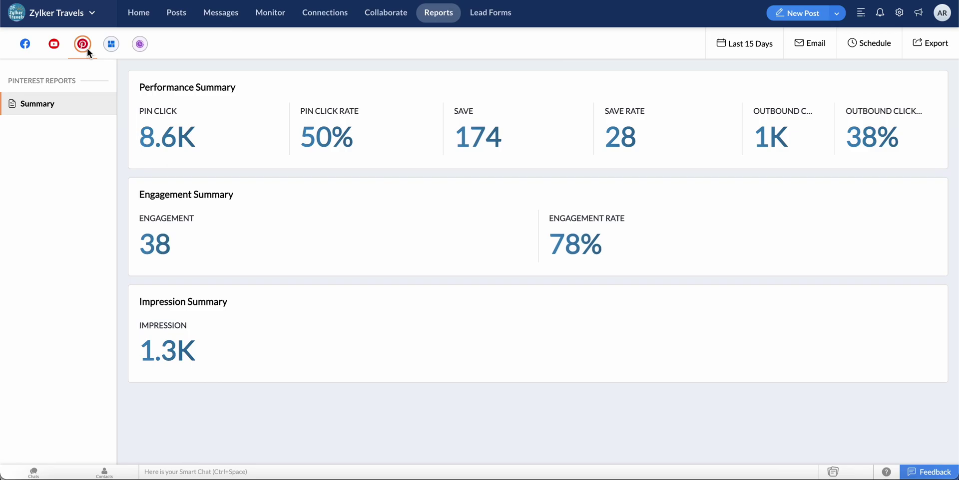
- Show the Pinterest summary report, check its Last 15 Days range, and start emailing it
mouse_move(239, 85)
left_click(756, 48)
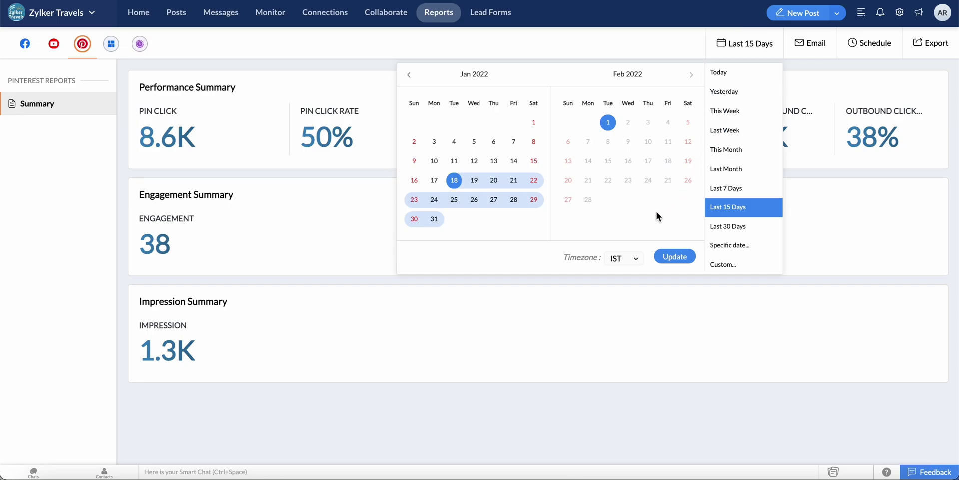
left_click(809, 50)
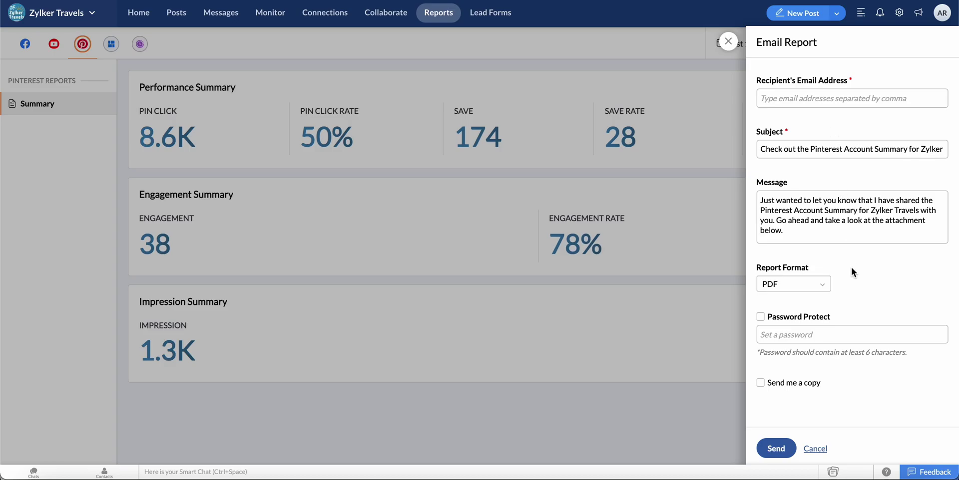
- Dismiss the Email Report form, then open and close the Schedule Report form
key("Escape")
left_click(866, 45)
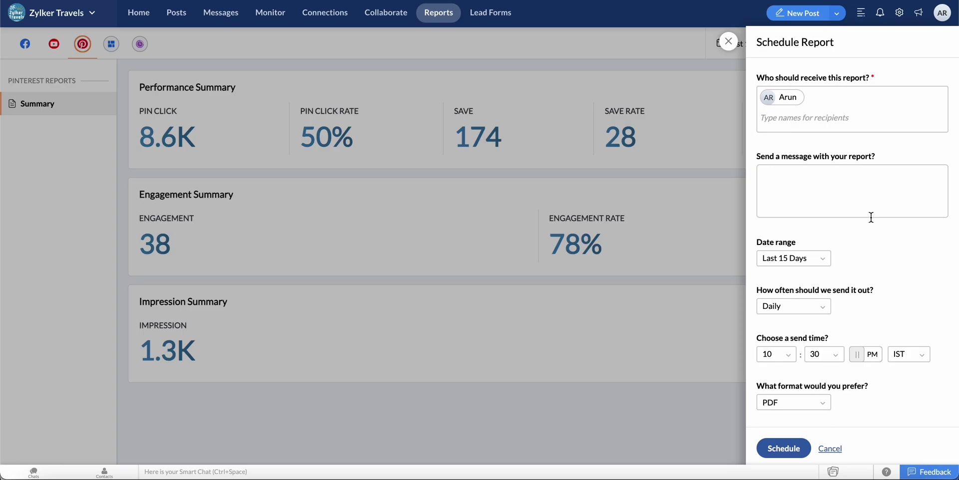
left_click(730, 48)
- Export the Pinterest summary report as PNG and show the Performance Summary card's options
left_click(927, 47)
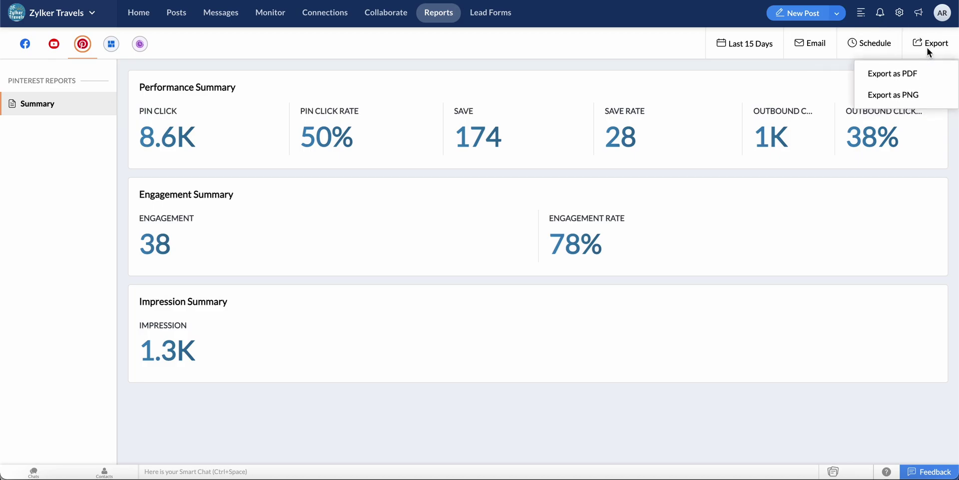
left_click(939, 96)
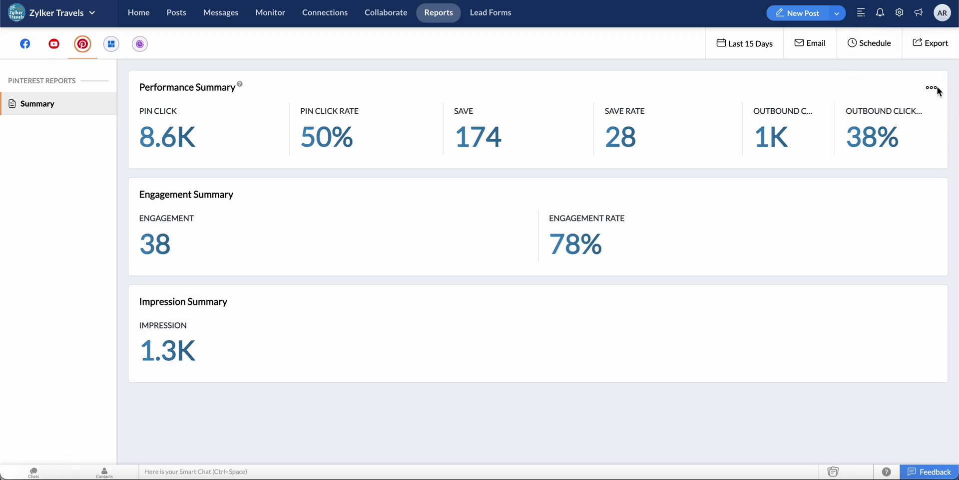
left_click(932, 88)
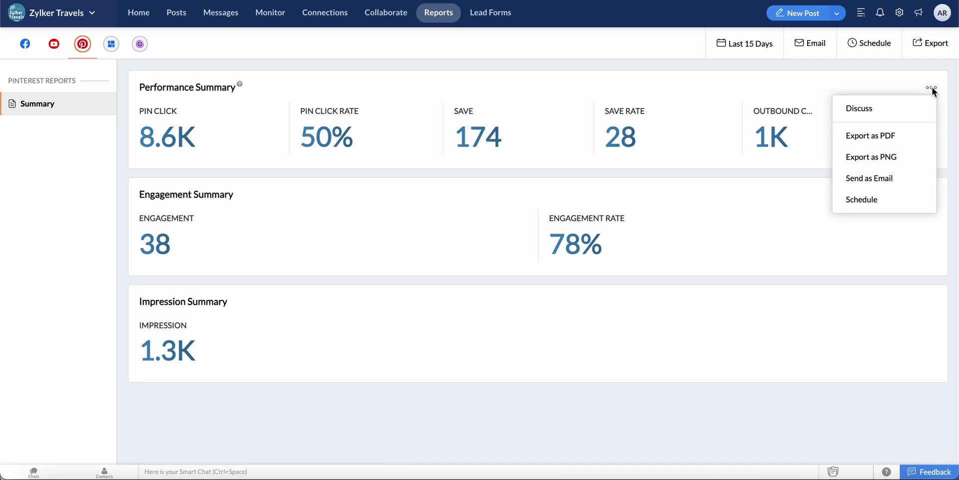